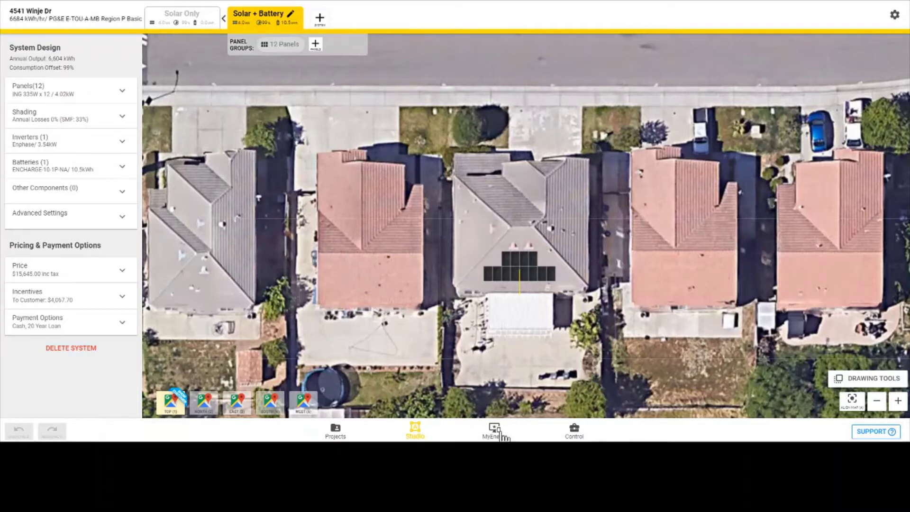
Step: Open the MyEnergy customer proposal past its cover letter and show the available payment options
{"action": "left_click", "coordinate": [495, 432]}
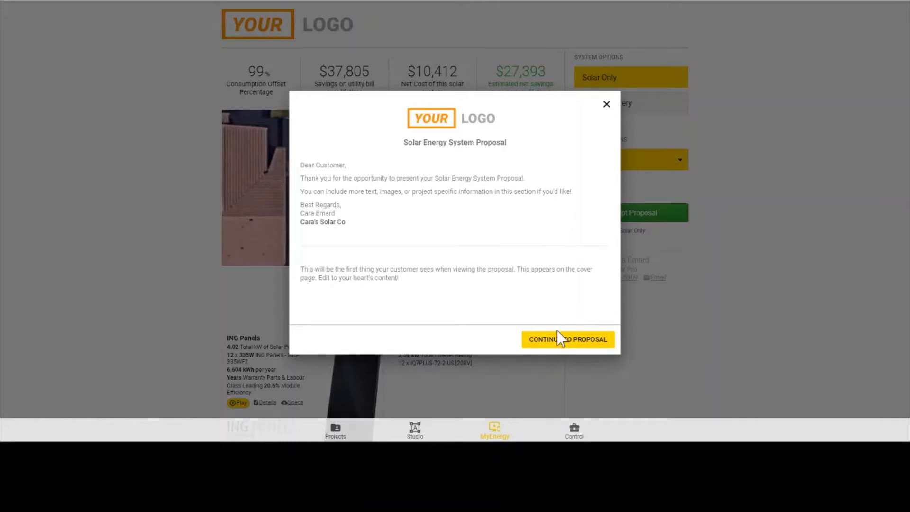
{"action": "left_click", "coordinate": [557, 344]}
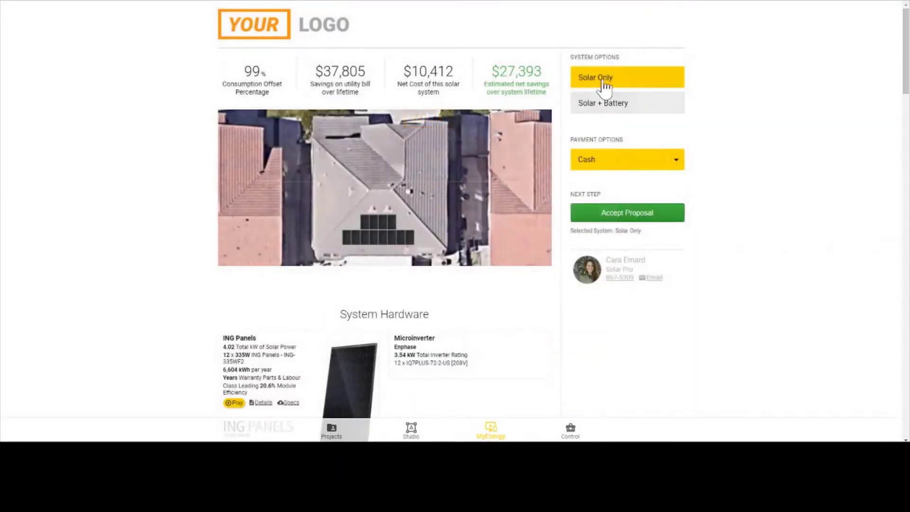
{"action": "left_click", "coordinate": [635, 159]}
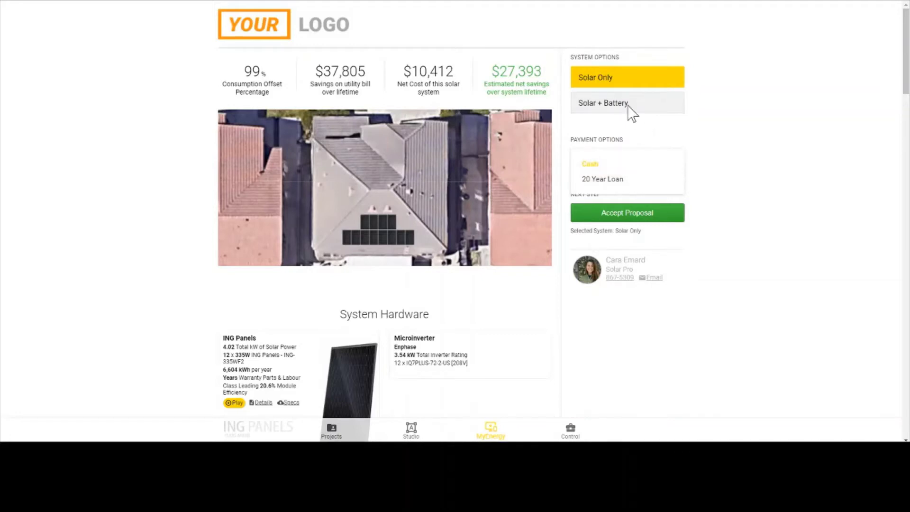
Step: View the proposal summary for the Solar + Battery system with the 20 Year Loan, and return to the Solar Only system
{"action": "left_click", "coordinate": [607, 106]}
{"action": "left_click", "coordinate": [603, 105]}
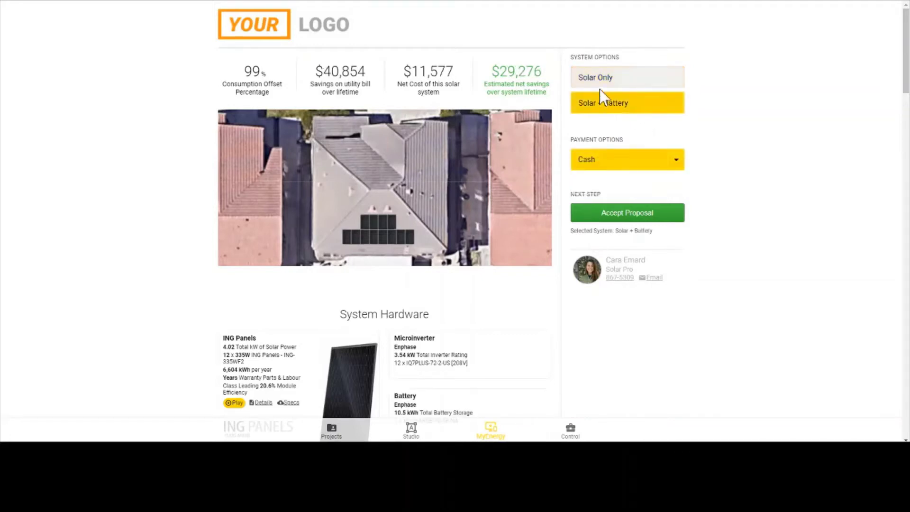
{"action": "left_click", "coordinate": [609, 164]}
{"action": "left_click", "coordinate": [596, 179]}
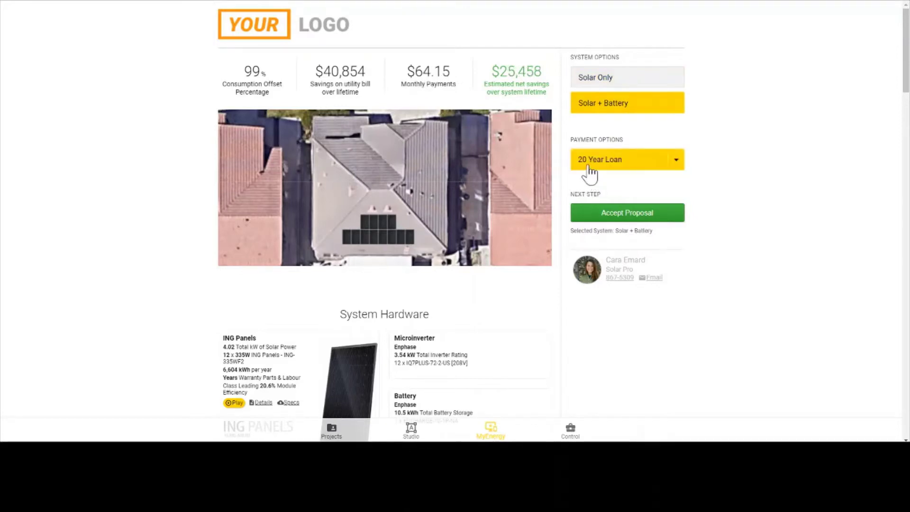
{"action": "left_click", "coordinate": [588, 86]}
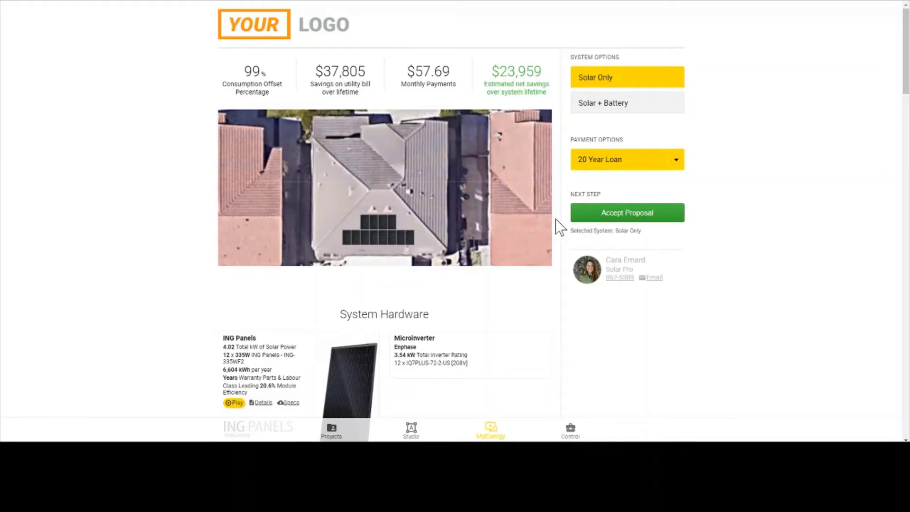
Step: Review the Solar Only system hardware and performance, including its Daily Energy Profile, and close the energy flow chart
{"action": "scroll", "coordinate": [506, 237], "scroll_direction": "down", "scroll_amount": 2}
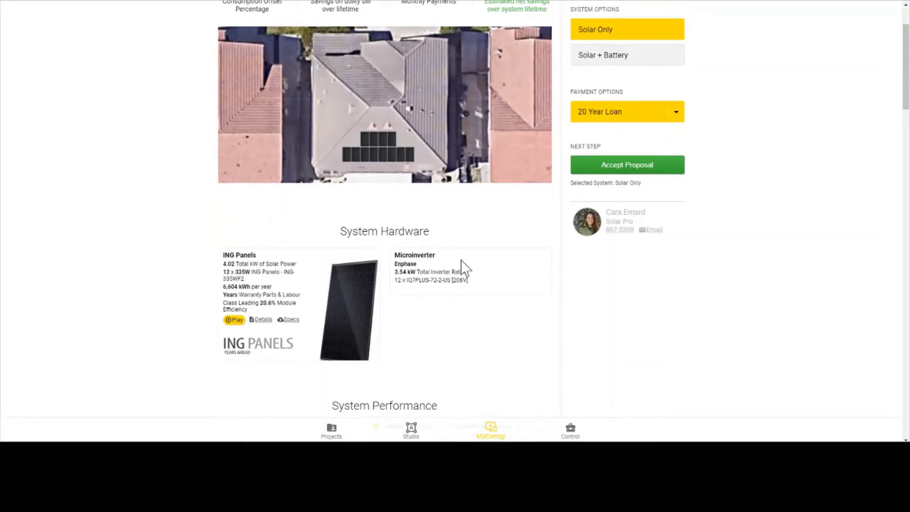
{"action": "scroll", "coordinate": [461, 263], "scroll_direction": "down", "scroll_amount": 2}
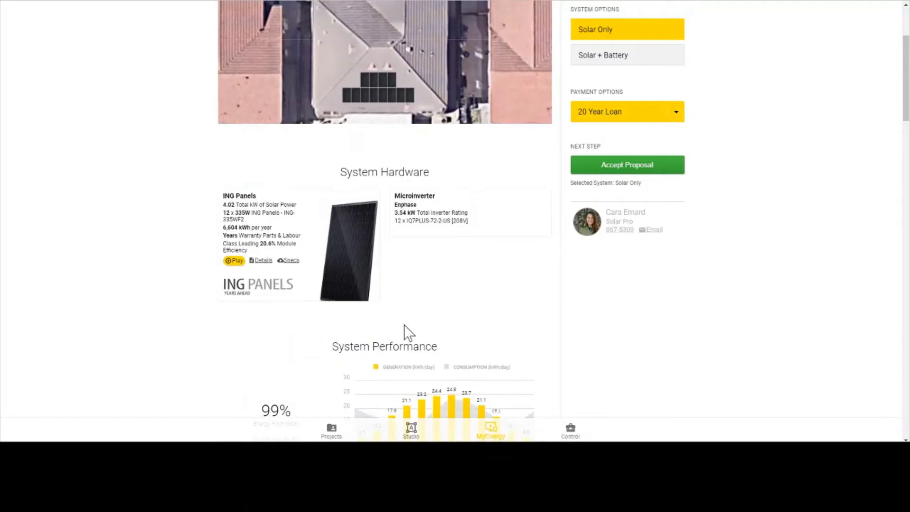
{"action": "scroll", "coordinate": [404, 326], "scroll_direction": "down", "scroll_amount": 4}
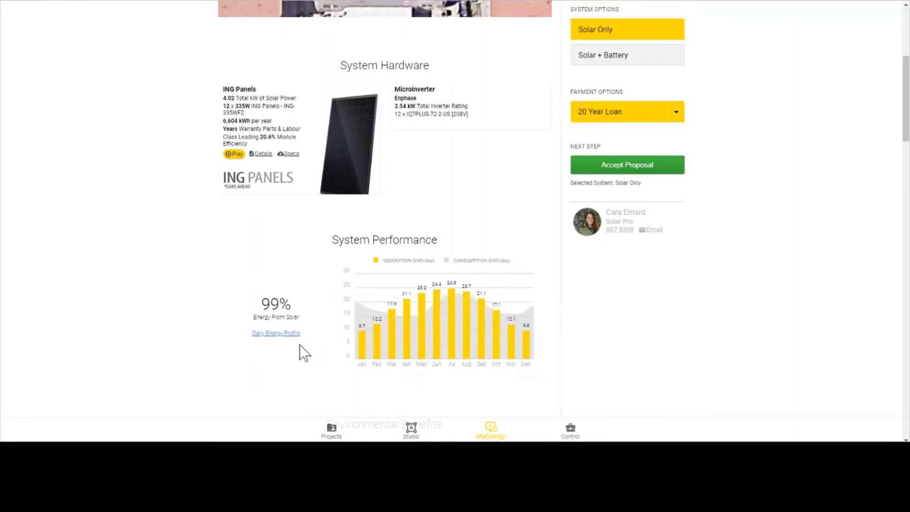
{"action": "left_click", "coordinate": [261, 334]}
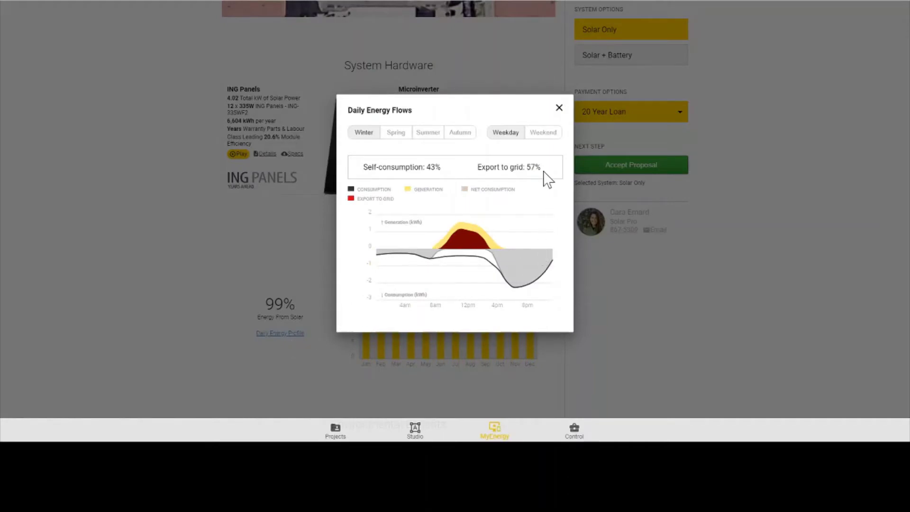
{"action": "left_click", "coordinate": [560, 107]}
Step: Switch the proposal to Solar + Battery and view its Daily Energy Profile, closing the chart when done
{"action": "left_click", "coordinate": [586, 62]}
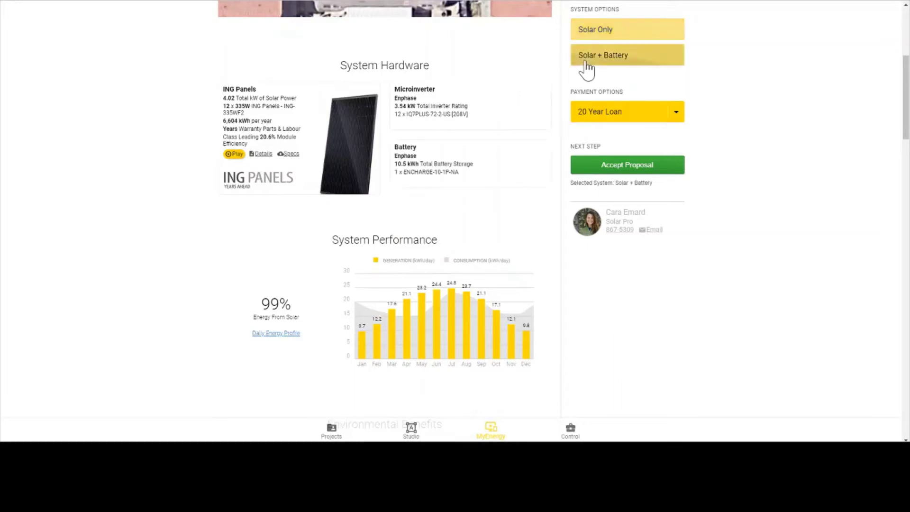
{"action": "left_click", "coordinate": [269, 334]}
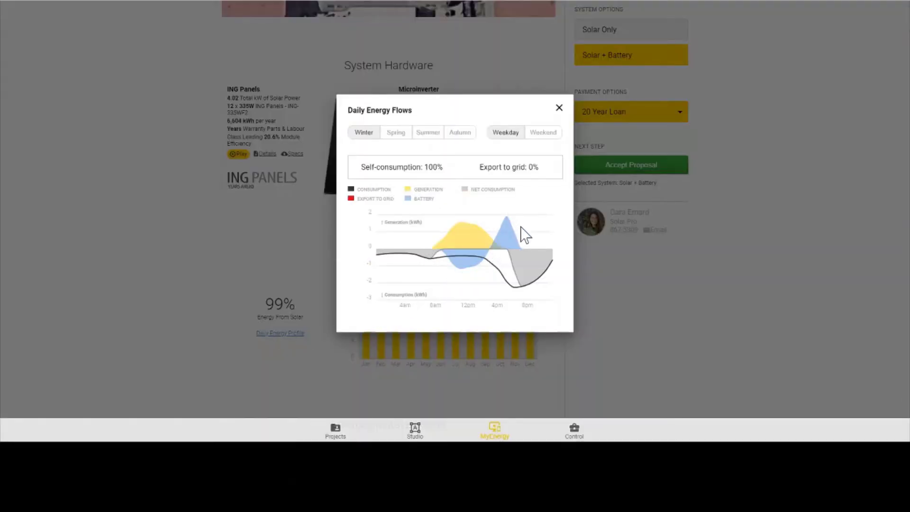
{"action": "left_click", "coordinate": [558, 112]}
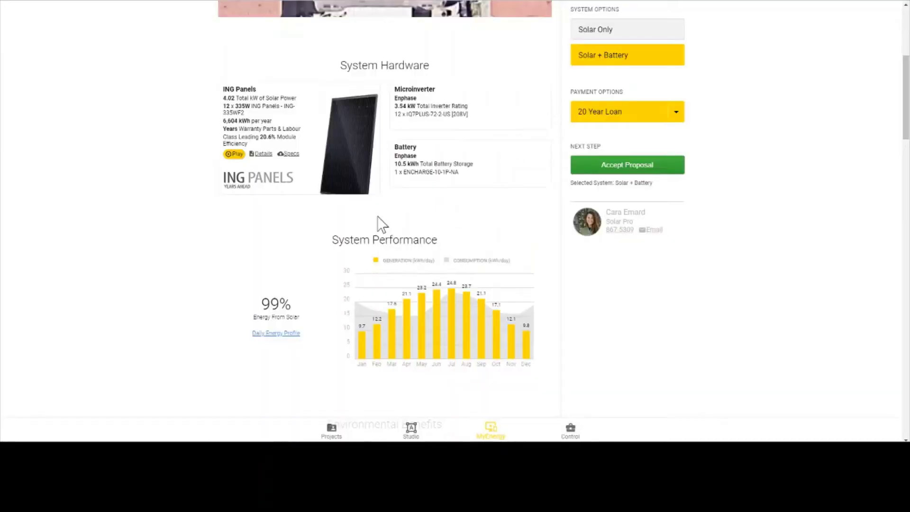
Step: Review the environmental benefits and the system diagram for Solar + Battery, and switch the diagram to Solar Only
{"action": "scroll", "coordinate": [446, 242], "scroll_direction": "down", "scroll_amount": 6}
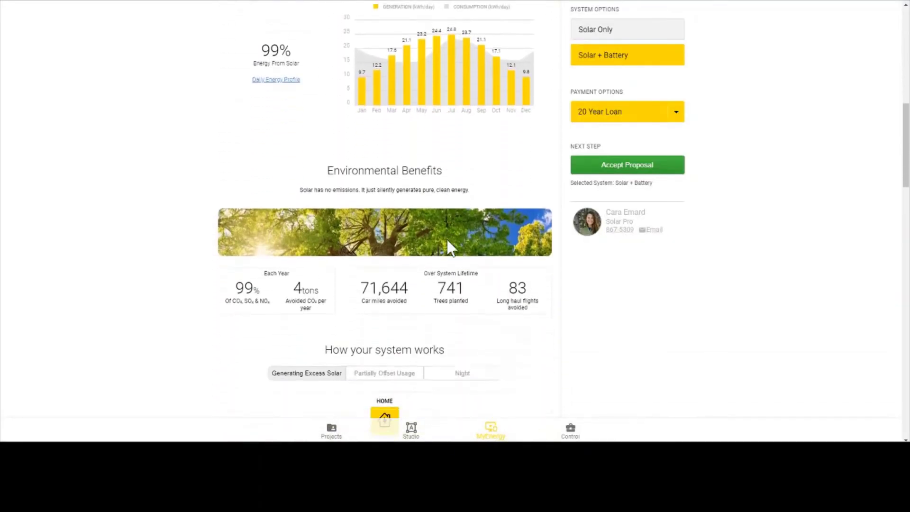
{"action": "scroll", "coordinate": [449, 247], "scroll_direction": "down", "scroll_amount": 3}
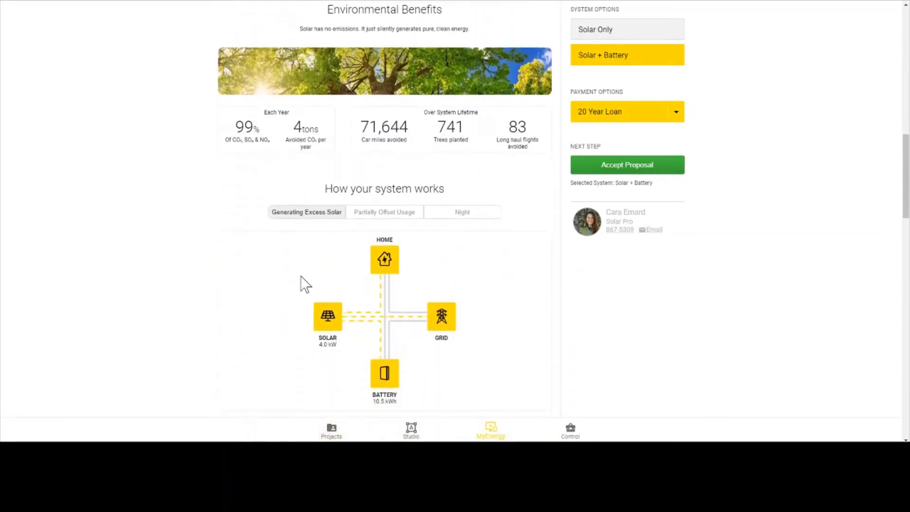
{"action": "scroll", "coordinate": [303, 284], "scroll_direction": "down", "scroll_amount": 1}
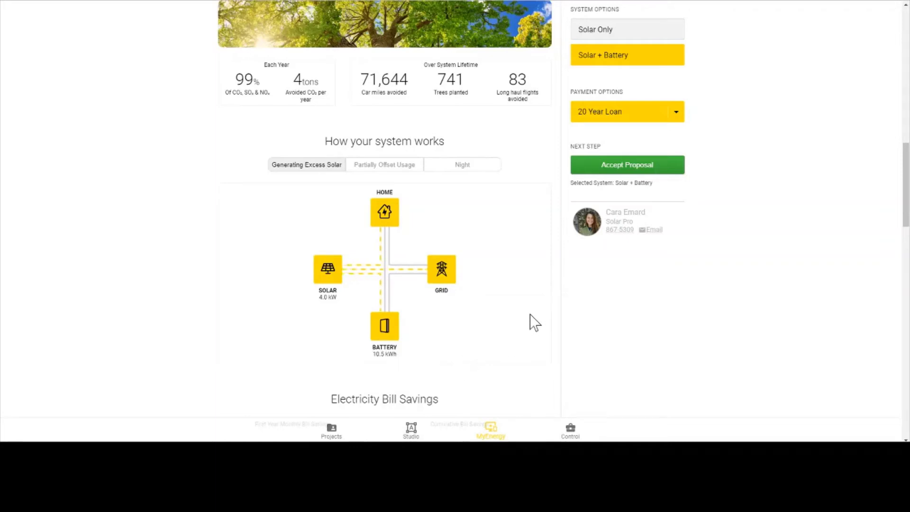
{"action": "left_click", "coordinate": [636, 36]}
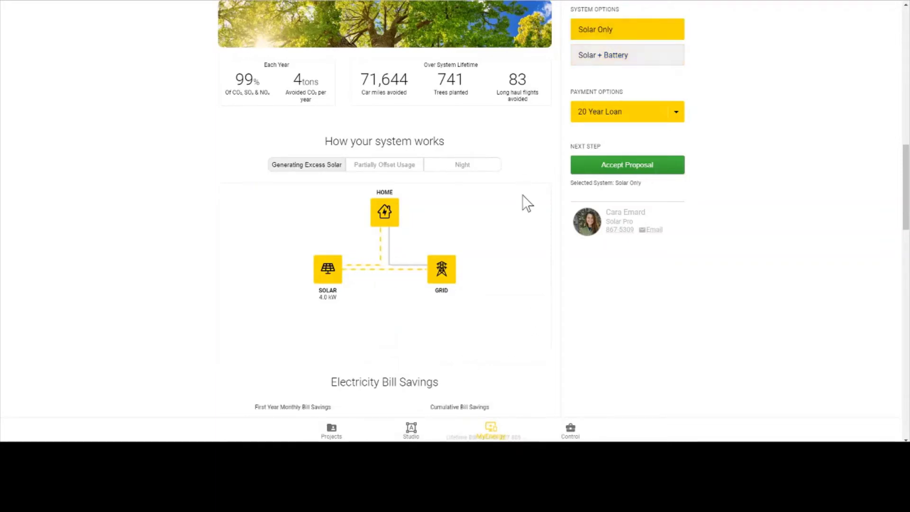
Step: Examine the Solar Only electricity bill savings charts and change the payment option to Cash
{"action": "scroll", "coordinate": [526, 204], "scroll_direction": "down", "scroll_amount": 3}
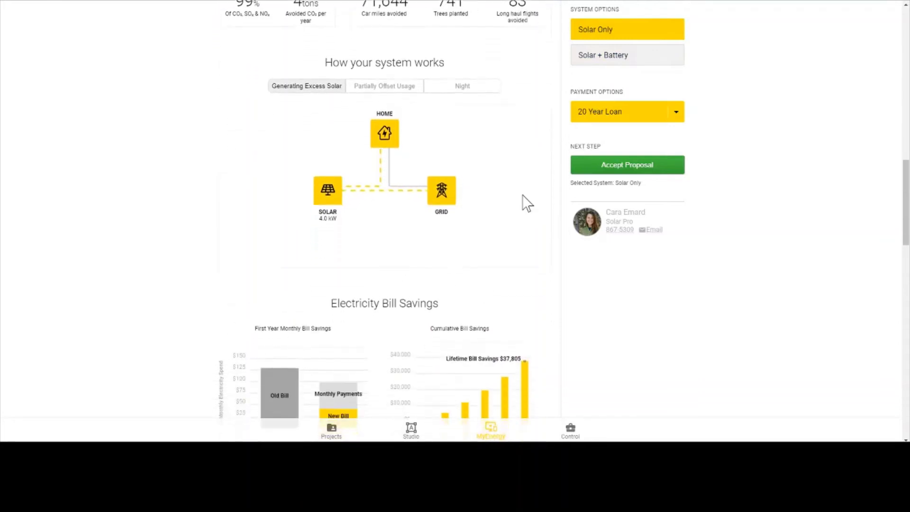
{"action": "scroll", "coordinate": [526, 204], "scroll_direction": "down", "scroll_amount": 2}
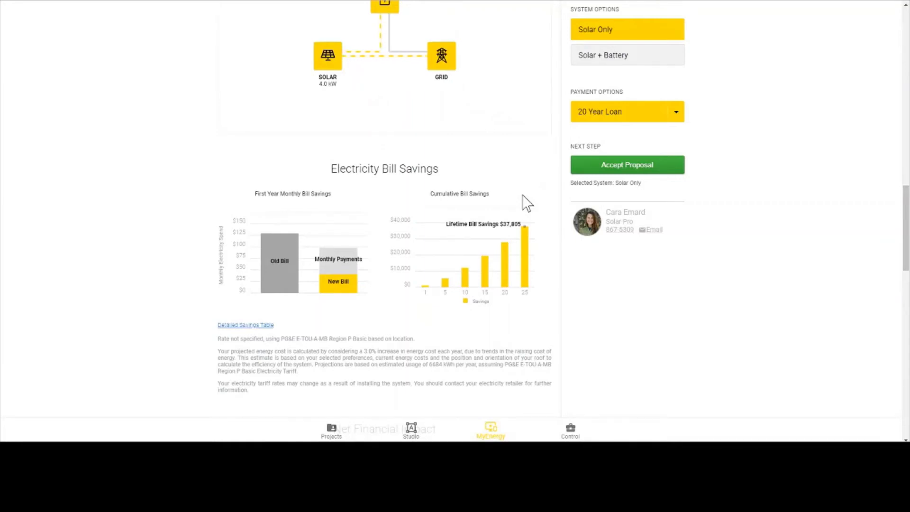
{"action": "left_click", "coordinate": [595, 118]}
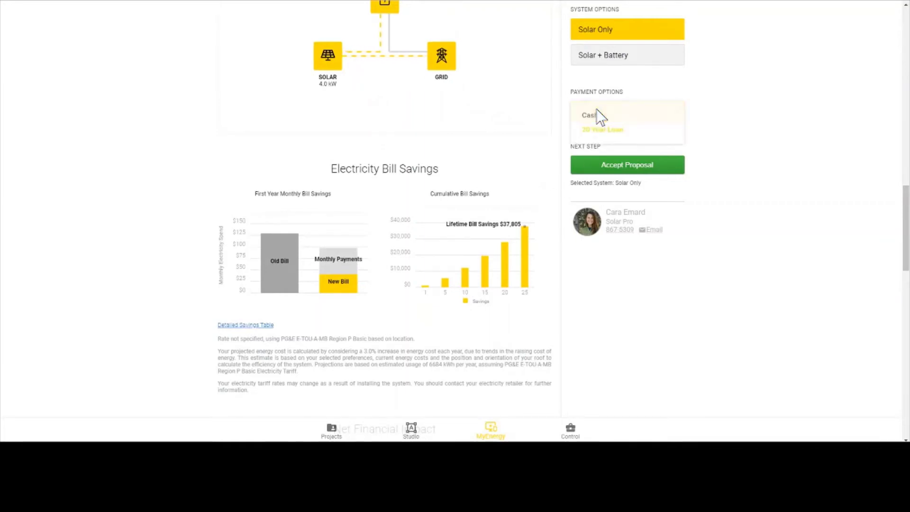
{"action": "left_click", "coordinate": [593, 119]}
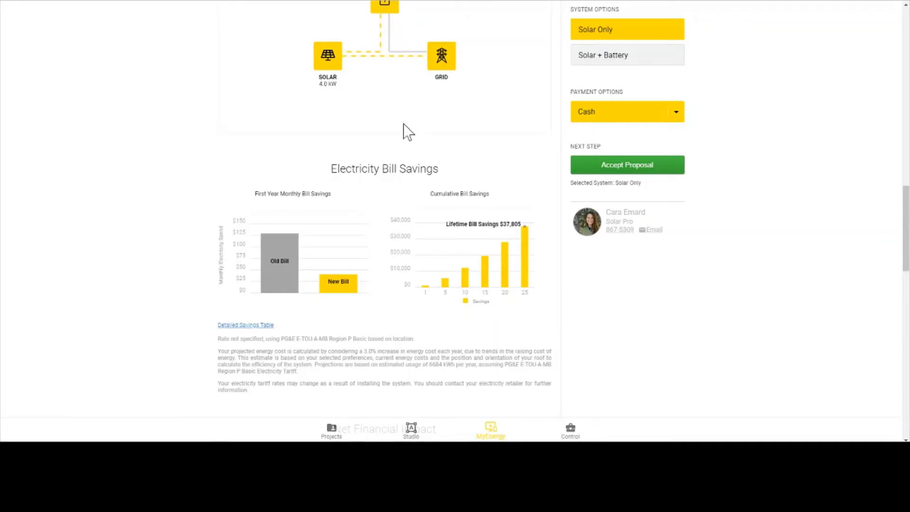
Step: View the Detailed Savings Table with the month-by-month utility bills and close it
{"action": "scroll", "coordinate": [371, 156], "scroll_direction": "down", "scroll_amount": 2}
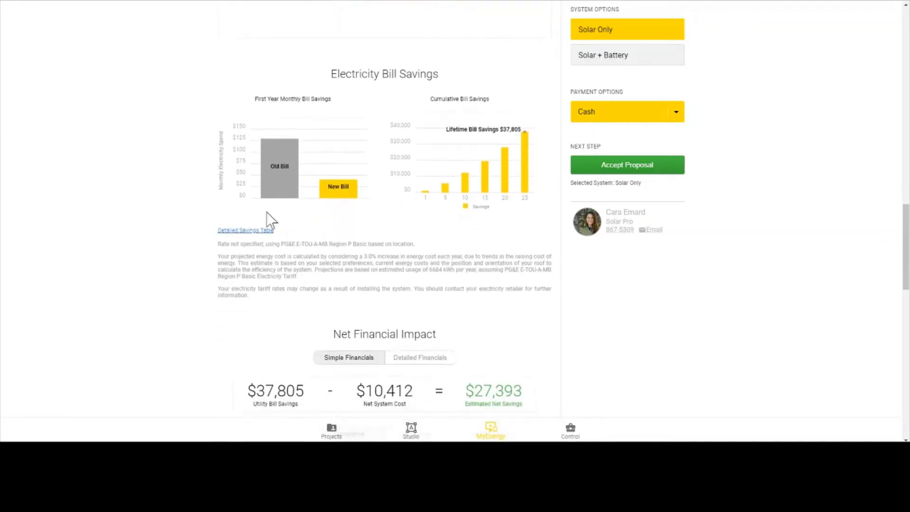
{"action": "left_click", "coordinate": [236, 233]}
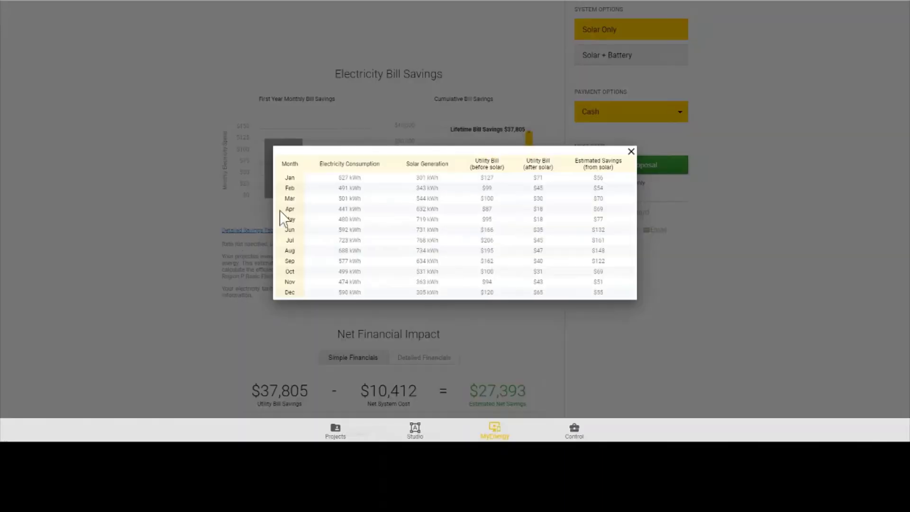
{"action": "left_click", "coordinate": [631, 152]}
Step: Review the Net Financial Impact section, switching the payment option to 20 Year Loan and the system to Solar + Battery
{"action": "scroll", "coordinate": [433, 240], "scroll_direction": "down", "scroll_amount": 4}
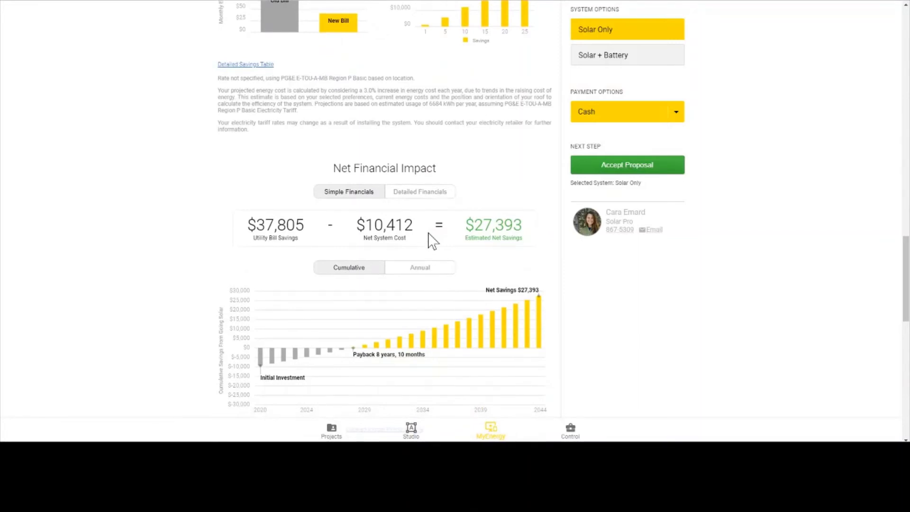
{"action": "scroll", "coordinate": [432, 240], "scroll_direction": "down", "scroll_amount": 1}
{"action": "left_click", "coordinate": [647, 120]}
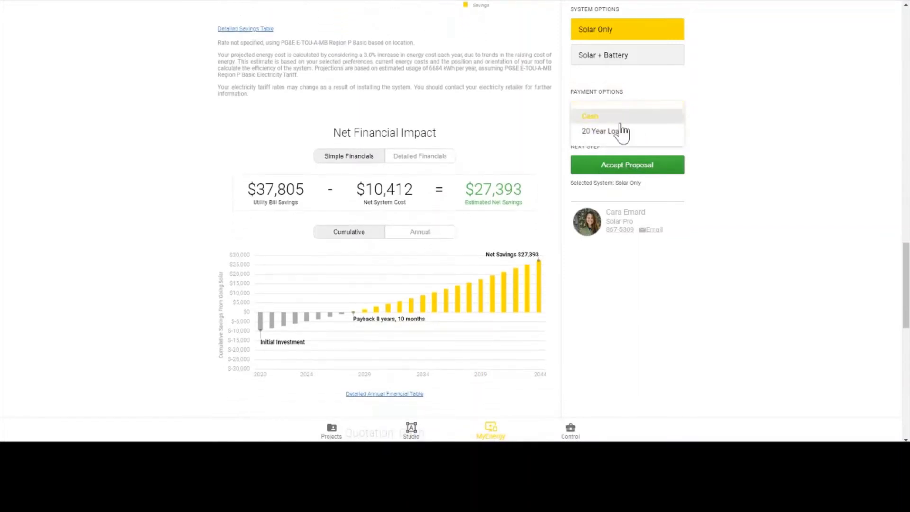
{"action": "left_click", "coordinate": [610, 133]}
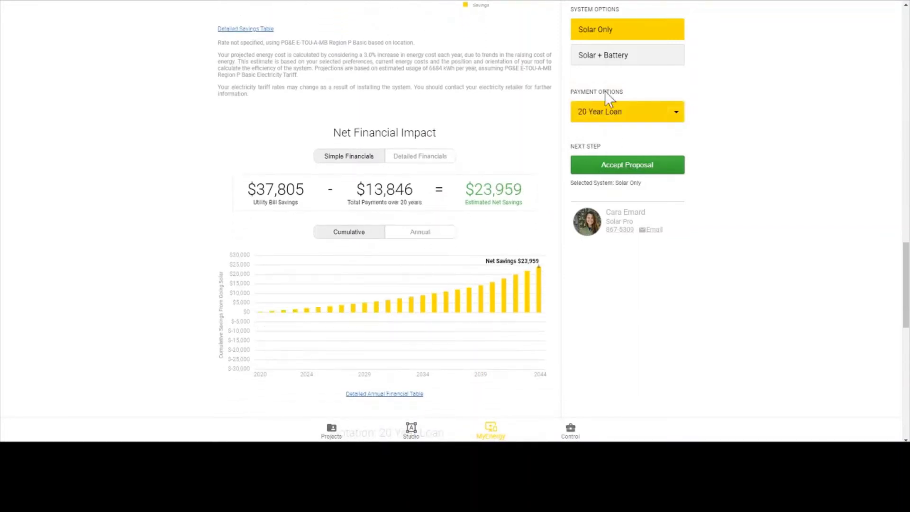
{"action": "left_click", "coordinate": [603, 58]}
Step: Check the Detailed Annual Financial Table and highlight the Monthly Loan Repayments row in the 20 Year Loan quotation
{"action": "scroll", "coordinate": [483, 159], "scroll_direction": "down", "scroll_amount": 4}
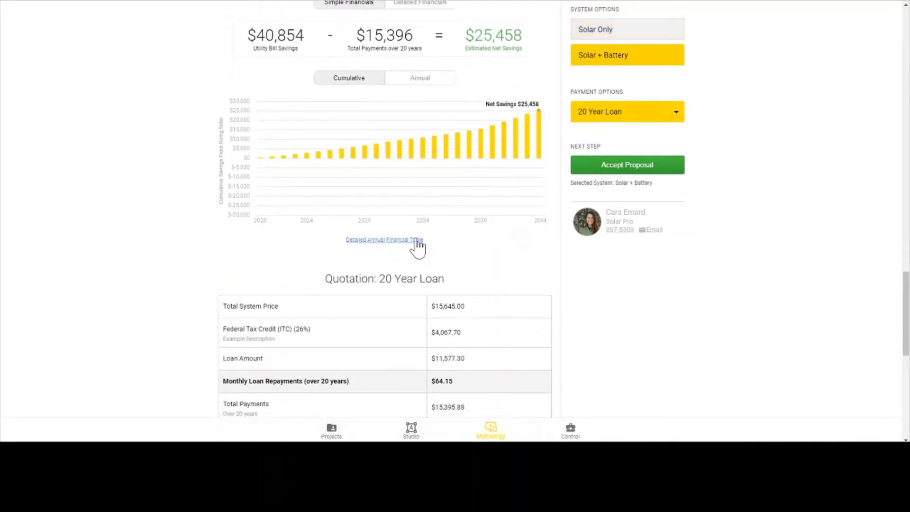
{"action": "left_click", "coordinate": [389, 240]}
{"action": "scroll", "coordinate": [434, 255], "scroll_direction": "down", "scroll_amount": 1}
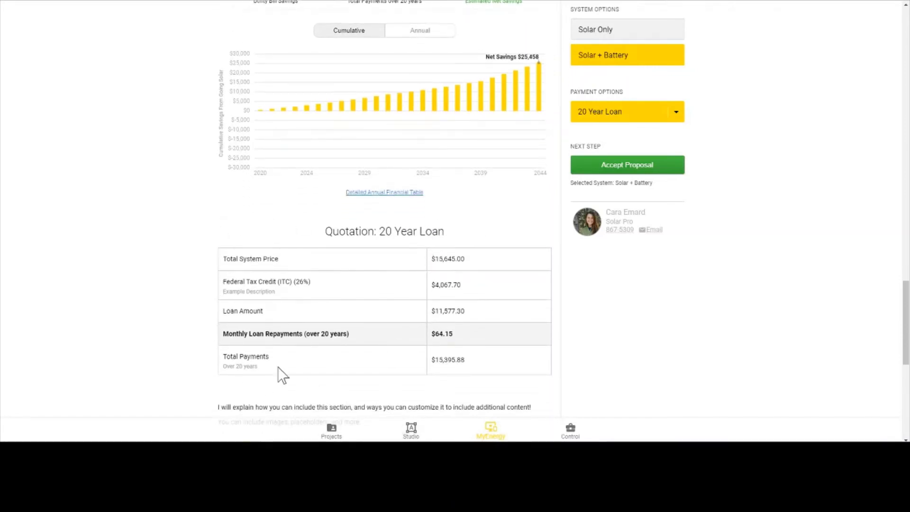
{"action": "left_click_drag", "start_coordinate": [221, 333], "coordinate": [463, 346]}
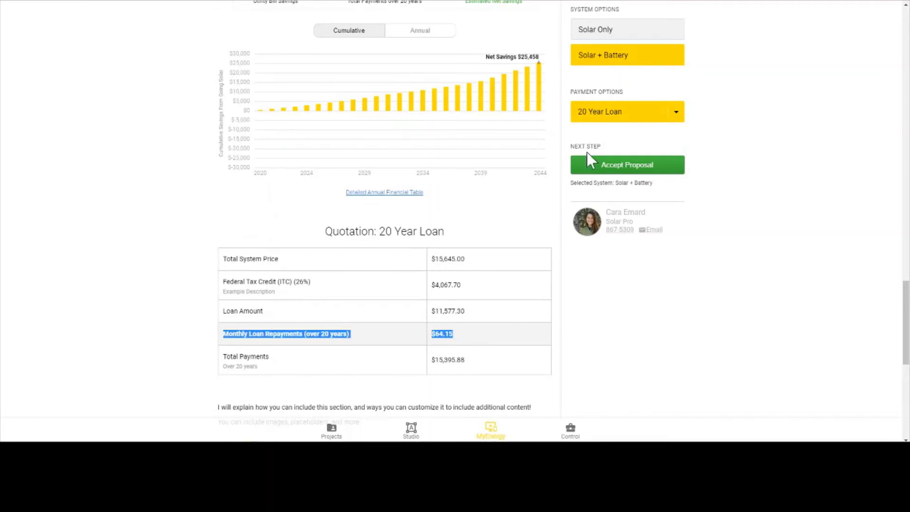
Step: Change the payment option to Cash and highlight the Net System Cost row in the quotation
{"action": "left_click", "coordinate": [610, 119]}
{"action": "left_click", "coordinate": [610, 119]}
{"action": "left_click", "coordinate": [598, 121]}
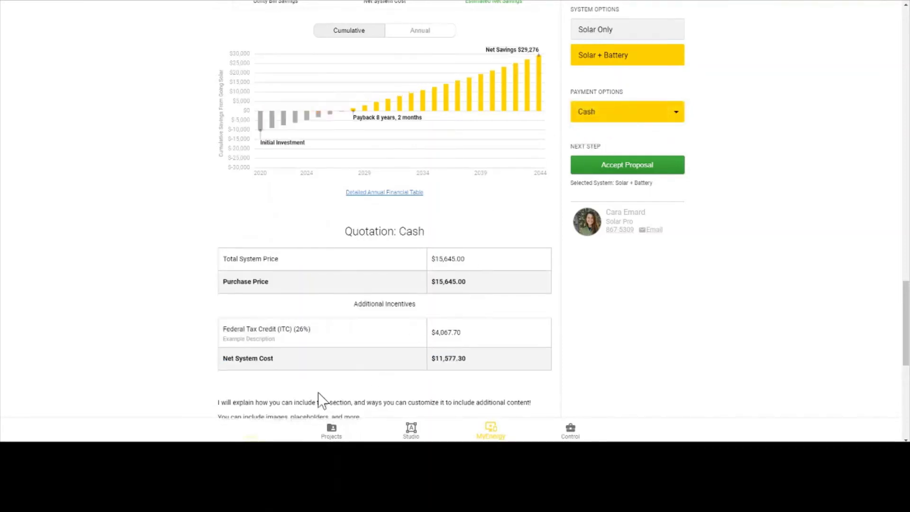
{"action": "left_click_drag", "start_coordinate": [223, 360], "coordinate": [484, 360]}
{"action": "left_click", "coordinate": [471, 378]}
Step: Highlight the two lines of custom content text below the quotation, and clear the selection
{"action": "scroll", "coordinate": [465, 356], "scroll_direction": "down", "scroll_amount": 2}
{"action": "scroll", "coordinate": [463, 356], "scroll_direction": "down", "scroll_amount": 1}
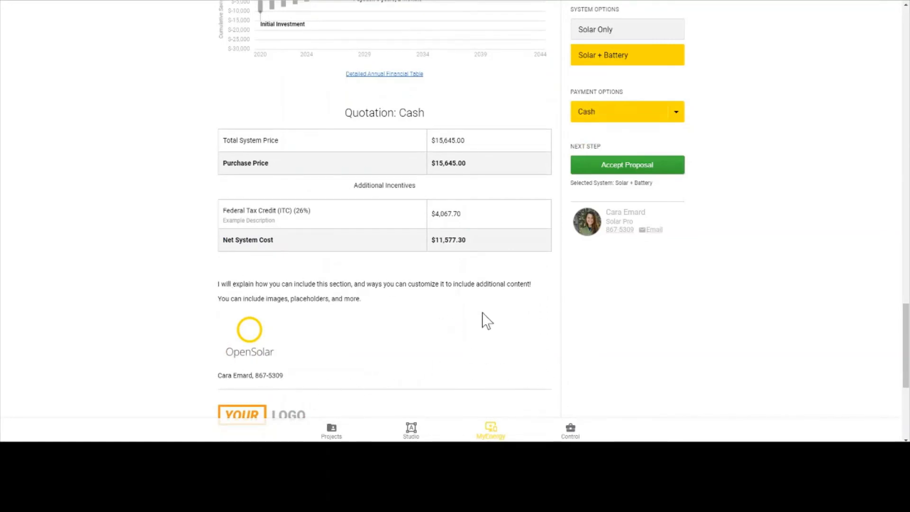
{"action": "left_click_drag", "start_coordinate": [360, 298], "coordinate": [215, 285]}
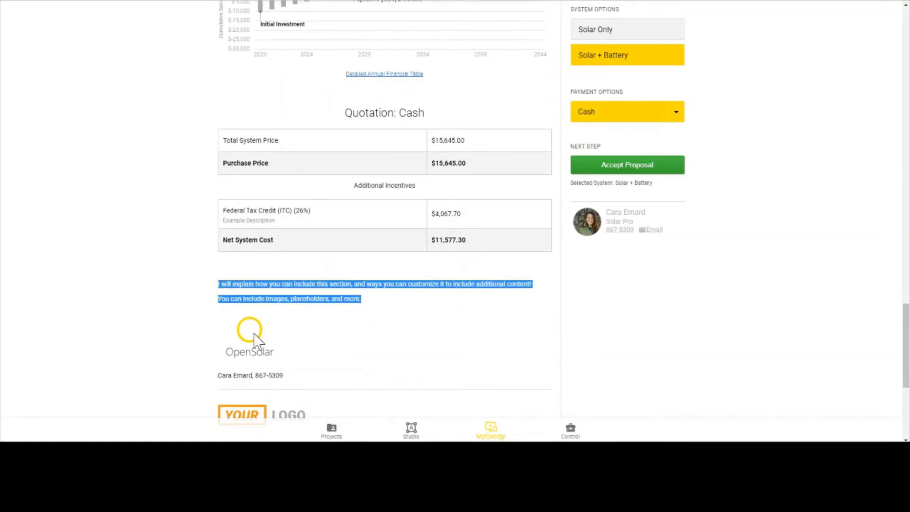
{"action": "left_click", "coordinate": [288, 378]}
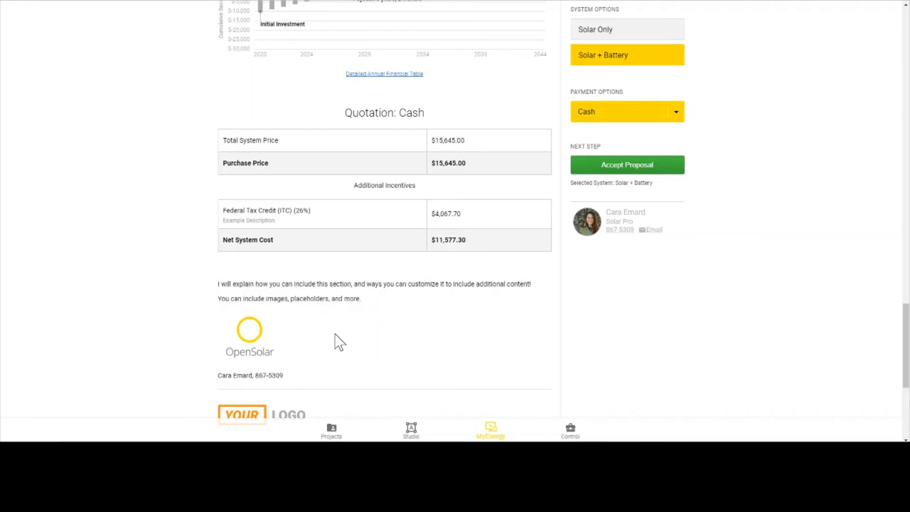
Step: View the Download Proposal options at the end of the proposal, and return to MyEnergy without generating a PDF
{"action": "scroll", "coordinate": [335, 334], "scroll_direction": "down", "scroll_amount": 3}
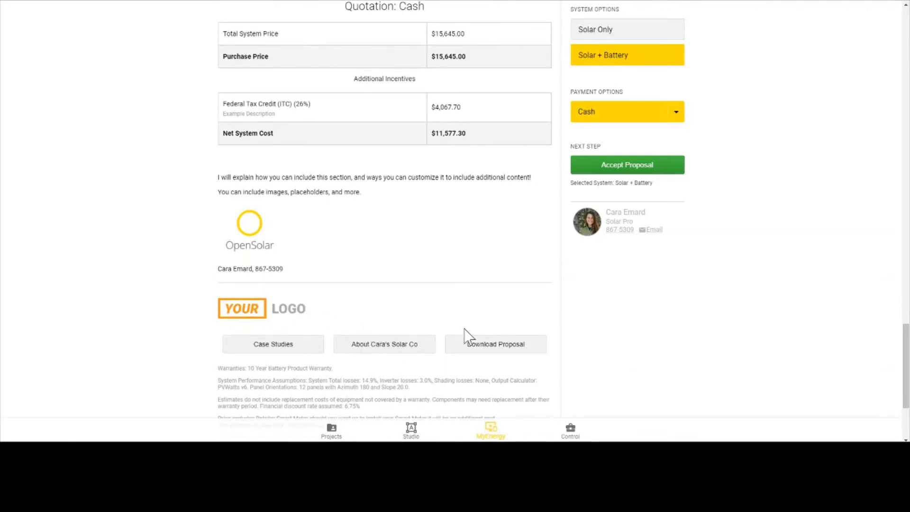
{"action": "left_click", "coordinate": [472, 351]}
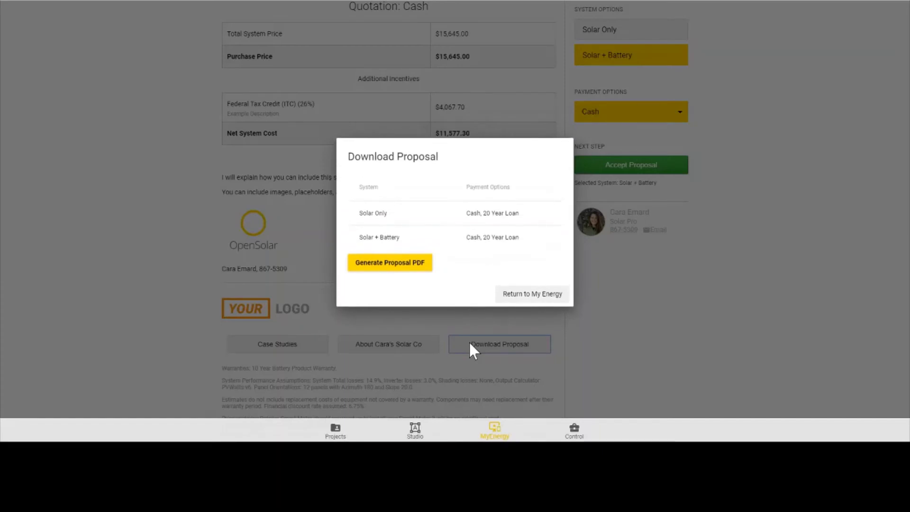
{"action": "left_click", "coordinate": [514, 297]}
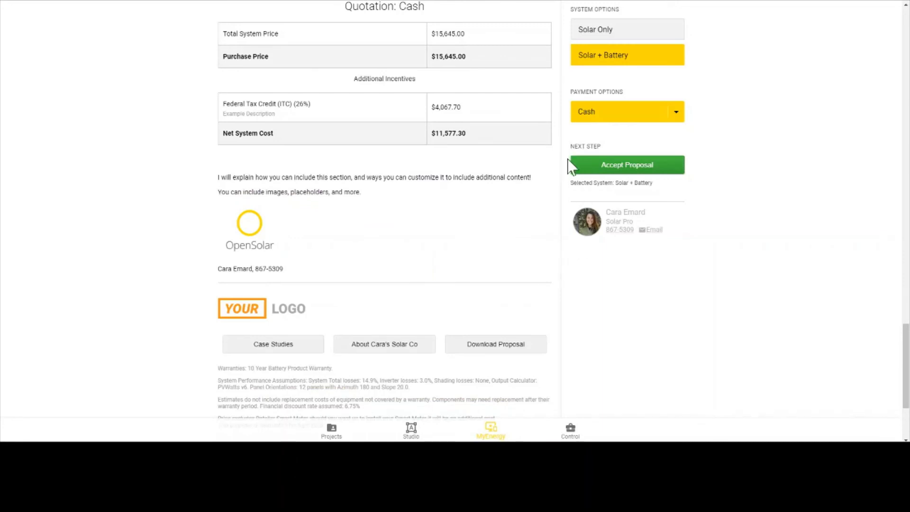
Step: Open the Accept Proposal form for Solar + Battery, read through the Terms & Conditions, and tick the proposal acceptance
{"action": "left_click", "coordinate": [620, 173]}
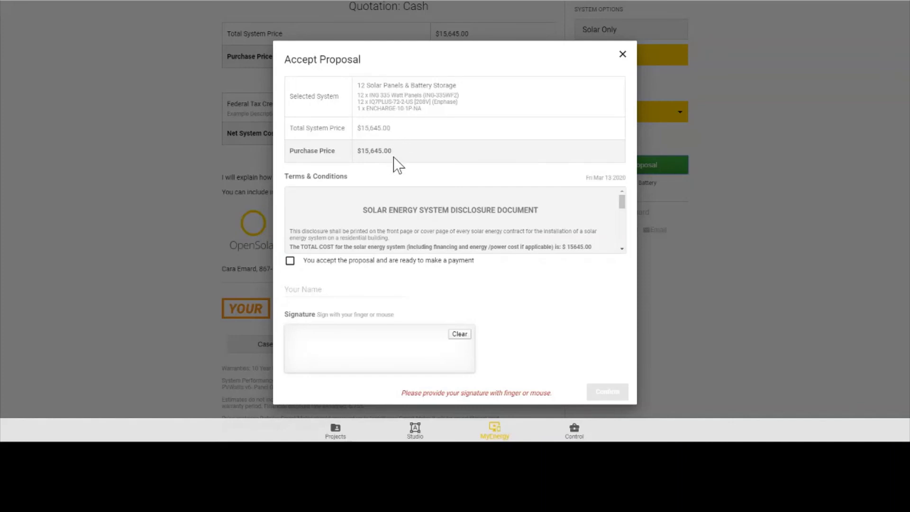
{"action": "scroll", "coordinate": [410, 208], "scroll_direction": "down", "scroll_amount": 1}
{"action": "scroll", "coordinate": [410, 207], "scroll_direction": "down", "scroll_amount": 6}
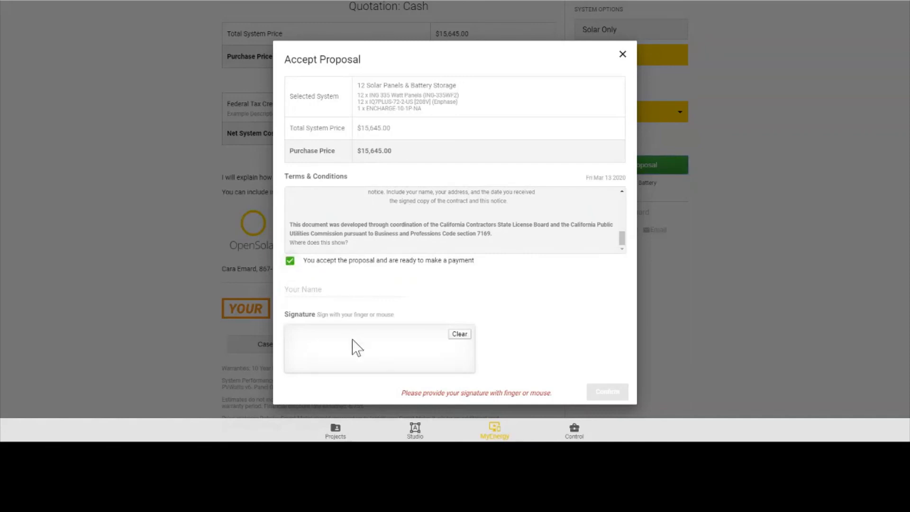
Step: Draw a trial signature on the acceptance form, clear it, and close the form without confirming
{"action": "left_click_drag", "start_coordinate": [358, 354], "coordinate": [430, 364]}
{"action": "left_click", "coordinate": [464, 336]}
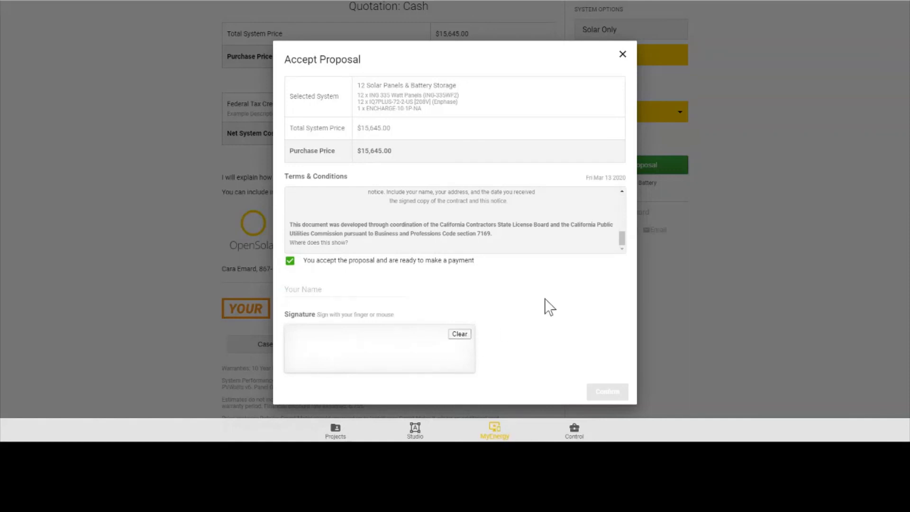
{"action": "left_click", "coordinate": [622, 55]}
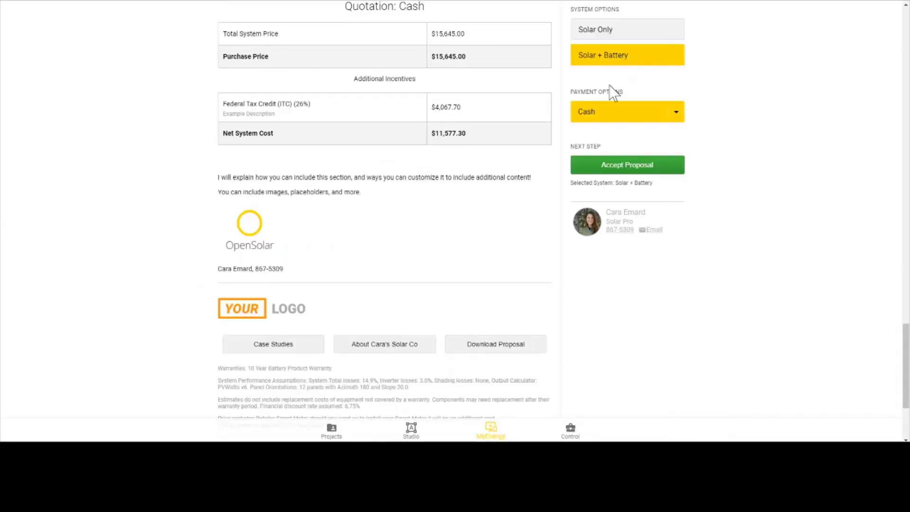